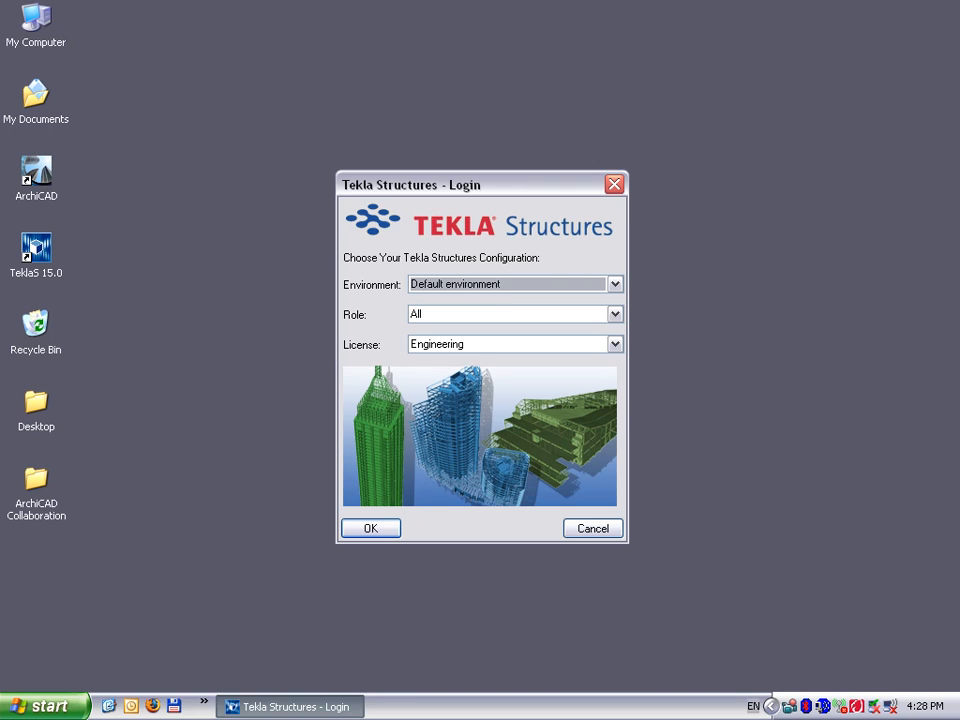
Log in with the Default environment, the All role and the Engineering license, and select the frontmost roof beam of the building model
click(370, 528)
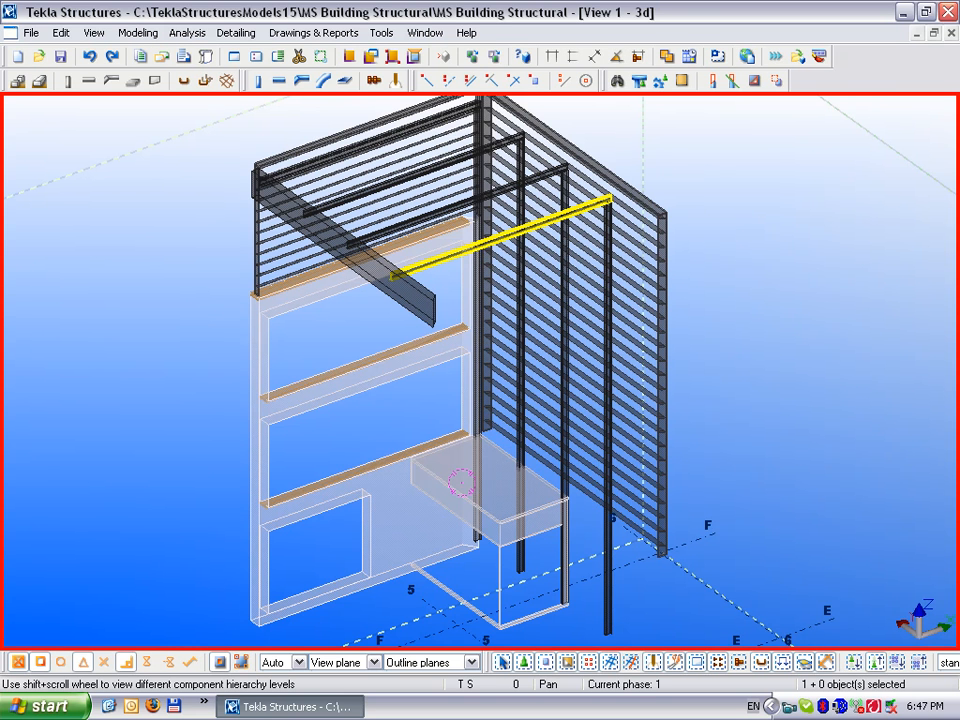
click(483, 244)
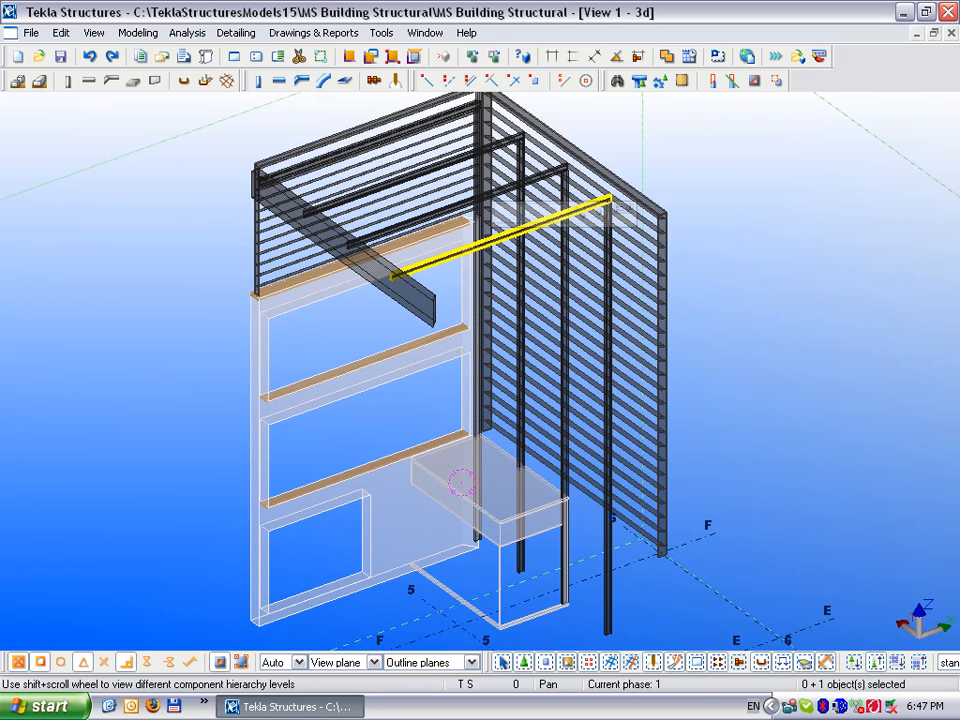
right_click(485, 245)
click(519, 296)
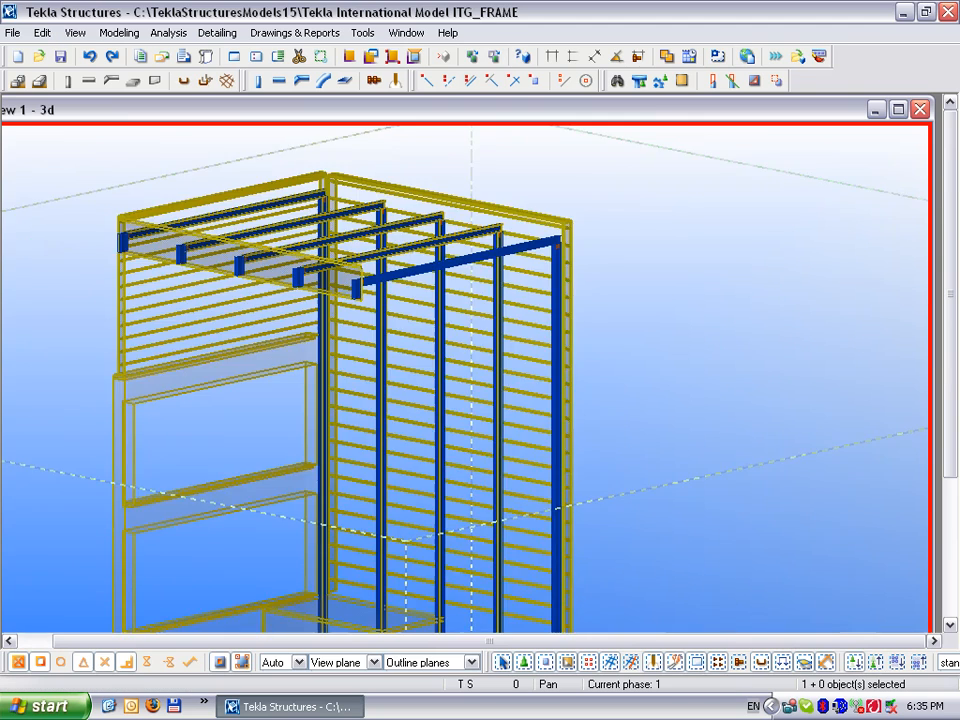
Inspect the frontmost steel beam and the angle plate at its column joint, and move the clip plane through the frame
scroll(300, 380, down, 5)
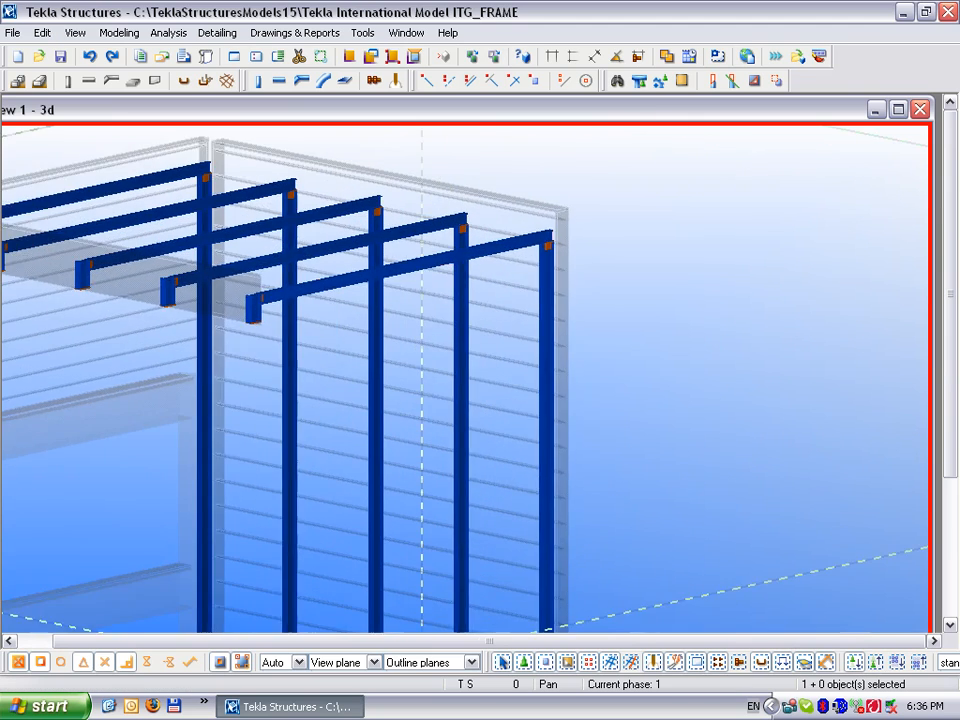
scroll(547, 235, up, 8)
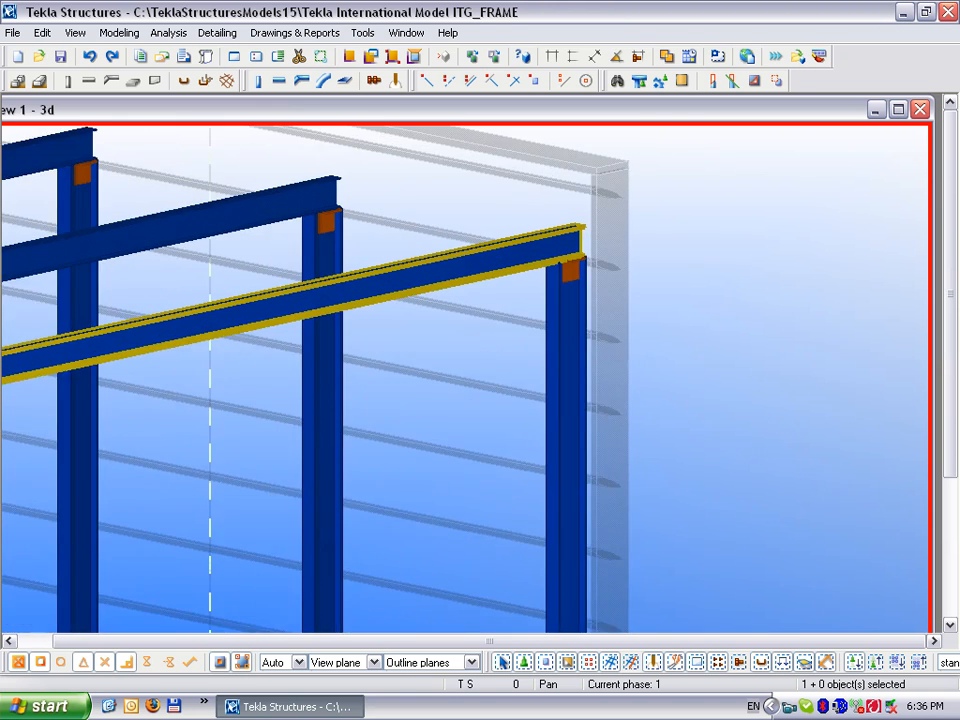
scroll(600, 245, up, 2)
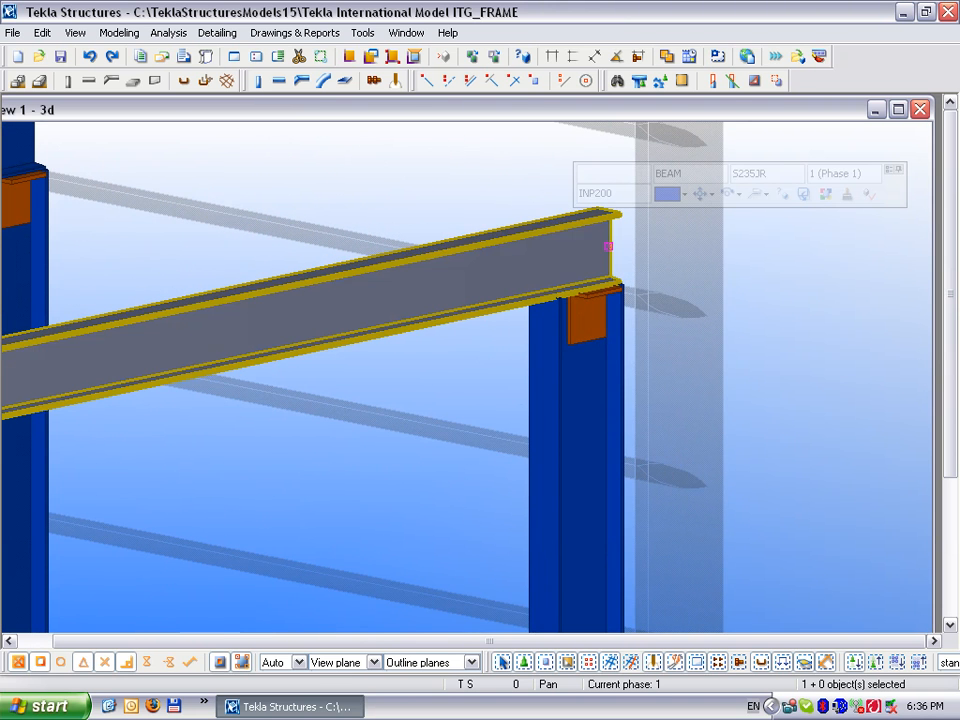
click(582, 318)
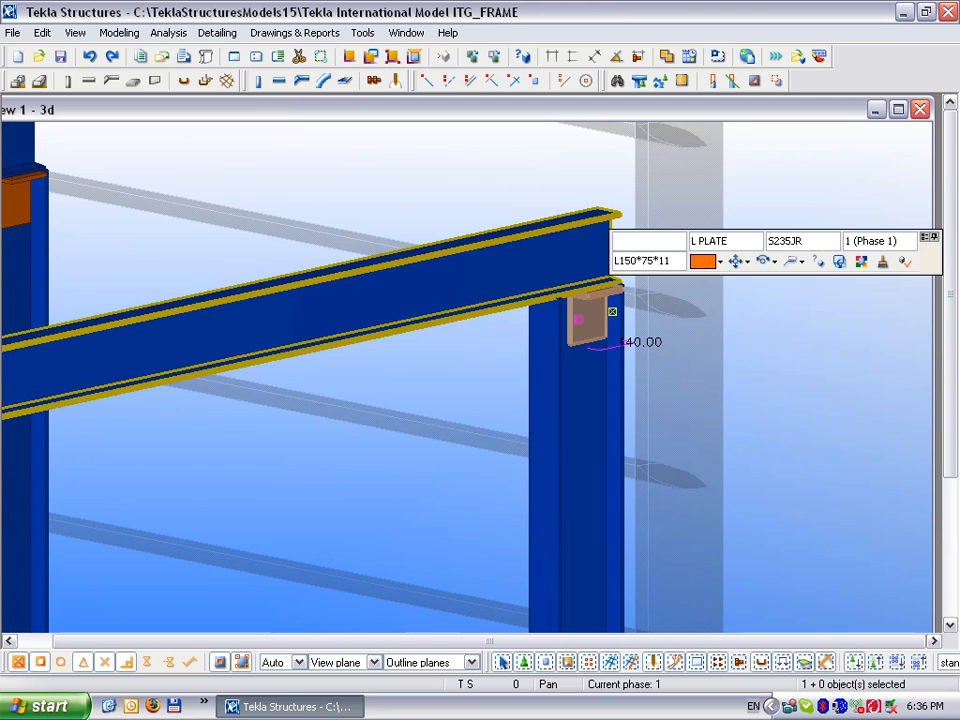
click(566, 248)
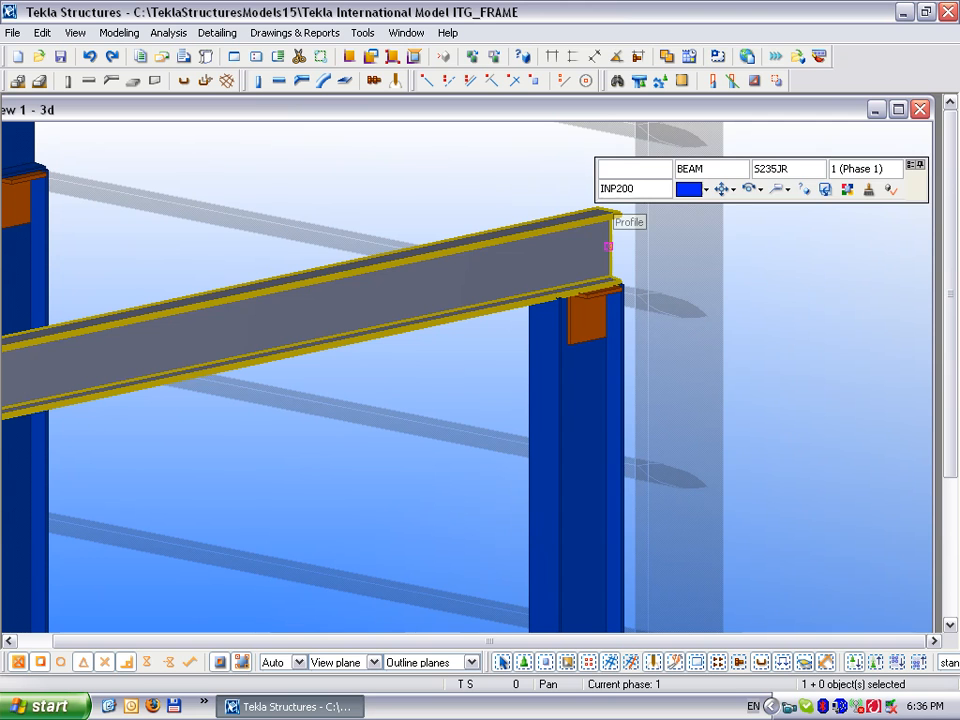
click(608, 290)
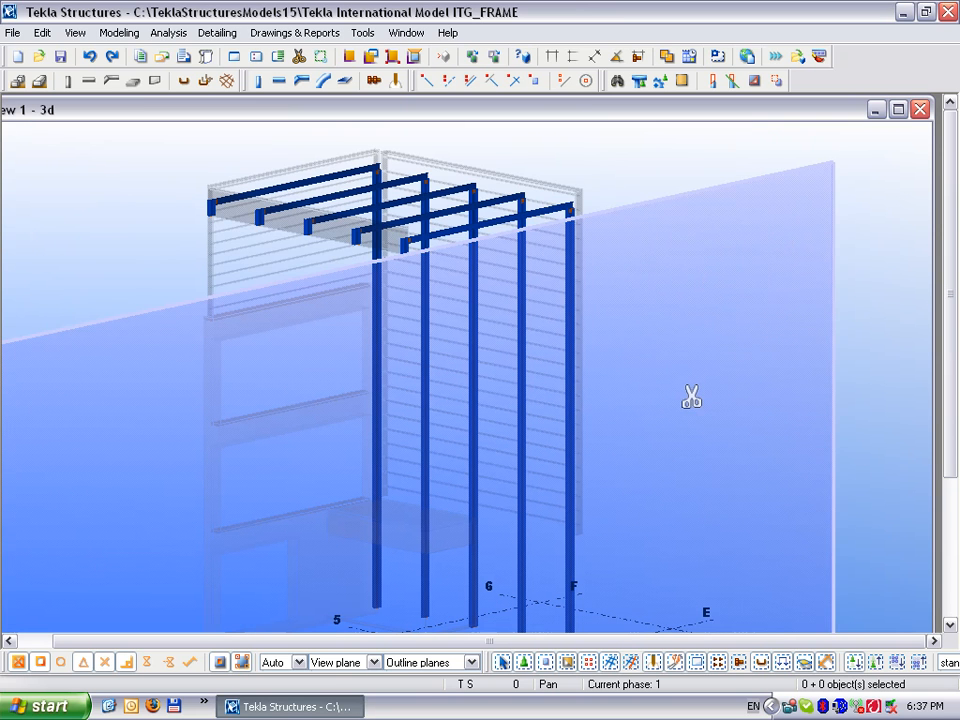
drag(691, 398, 574, 375)
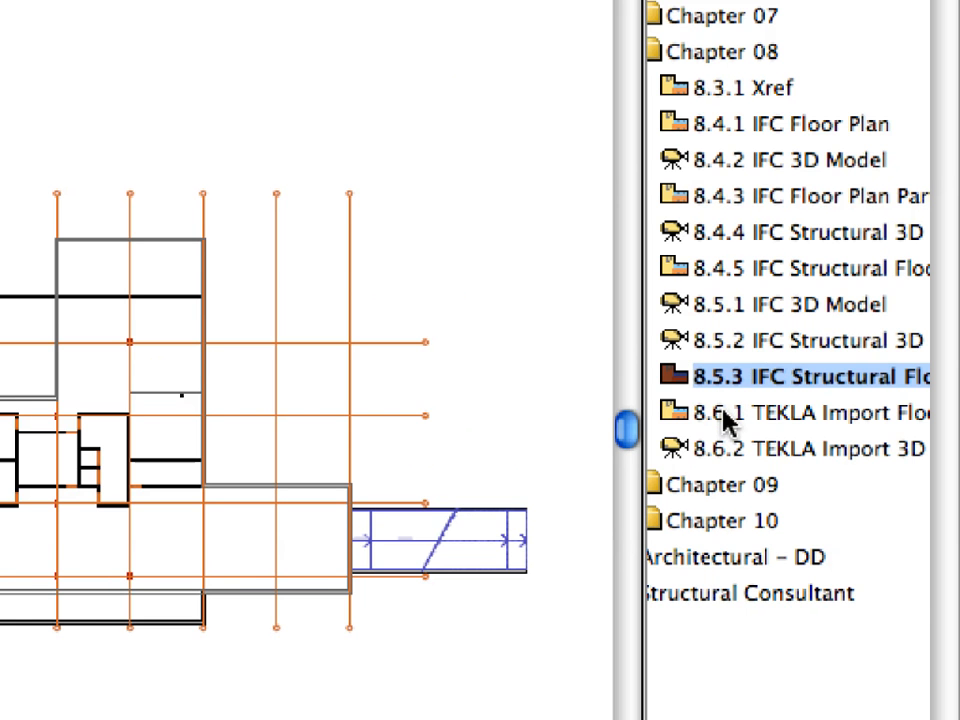
Switch to ArchiCAD and open the saved views 8.6.1 TEKLA Import Floor Plan and 8.6.2 TEKLA Import 3D
click(745, 423)
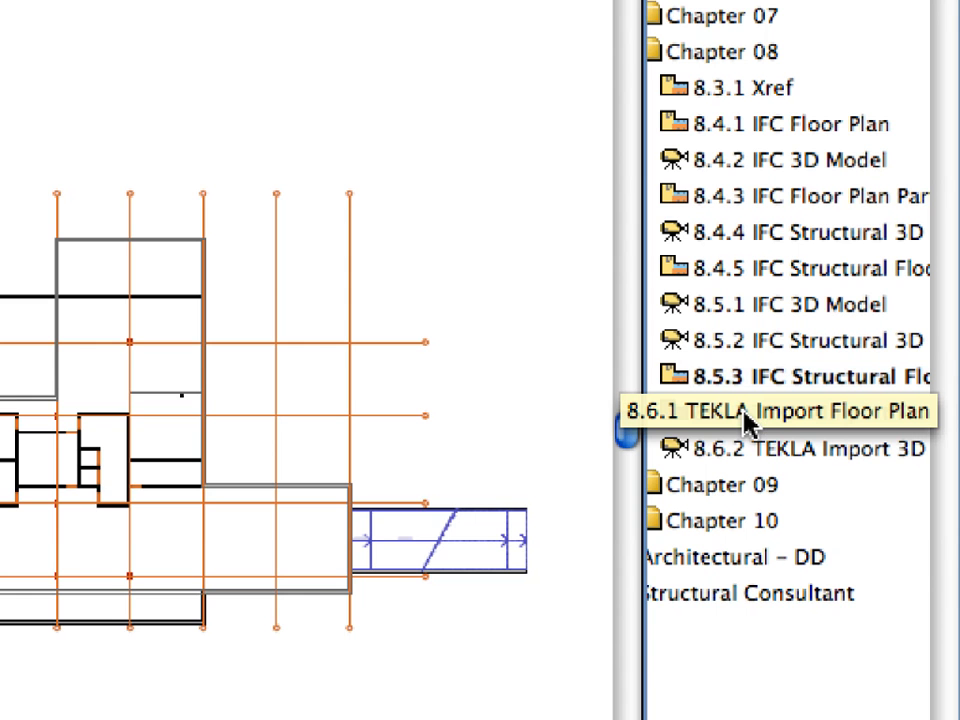
double_click(746, 413)
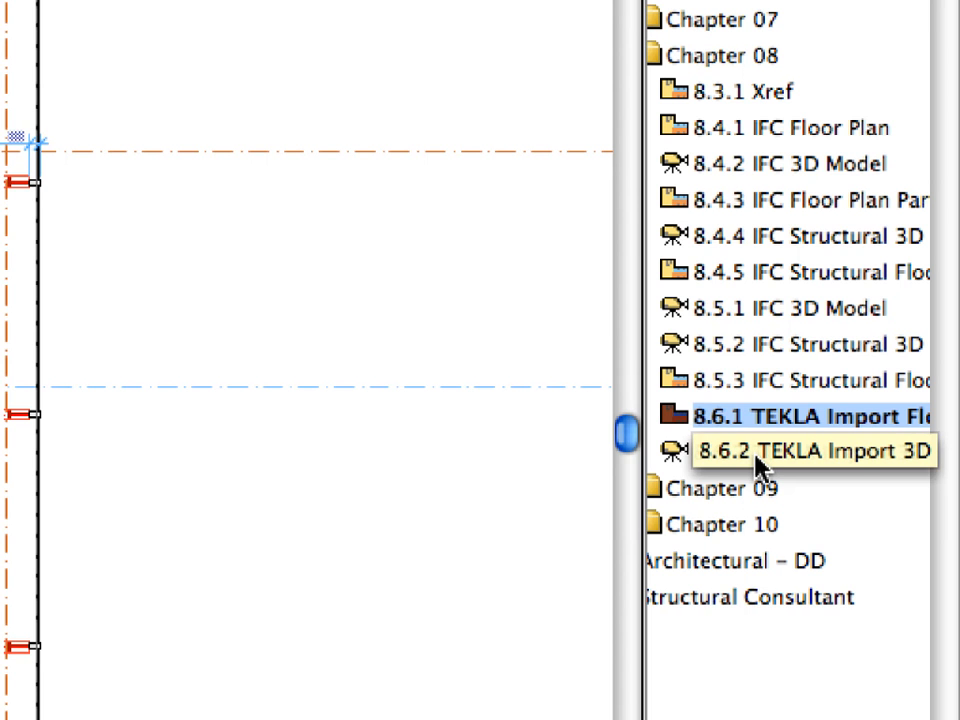
double_click(756, 460)
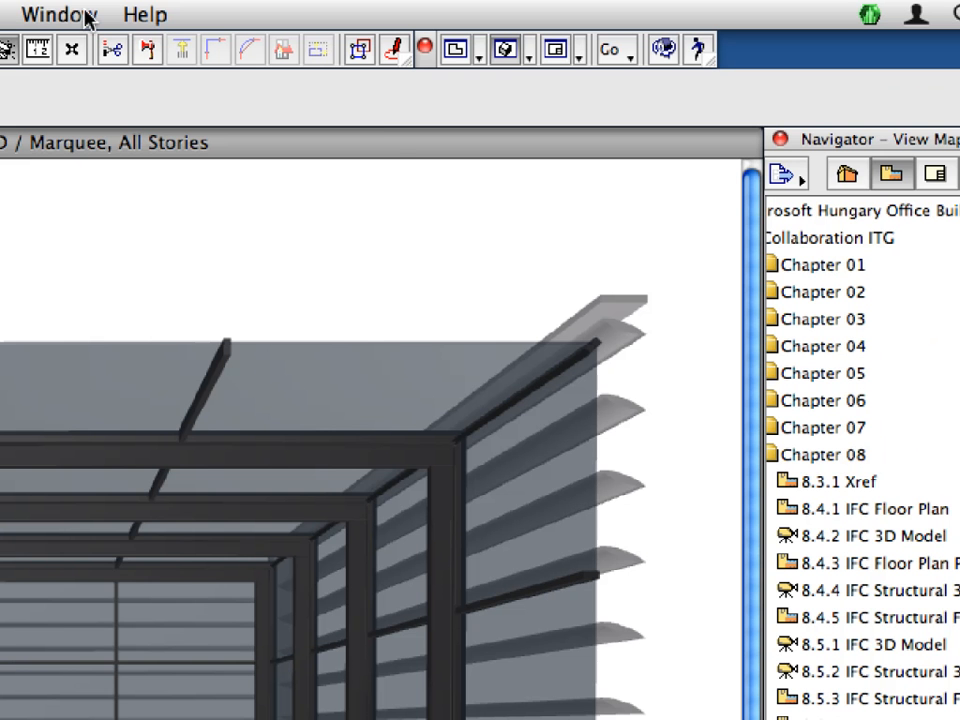
Show the Quick Layers palette and place it above the 3D model
click(480, 9)
mouse_move(101, 118)
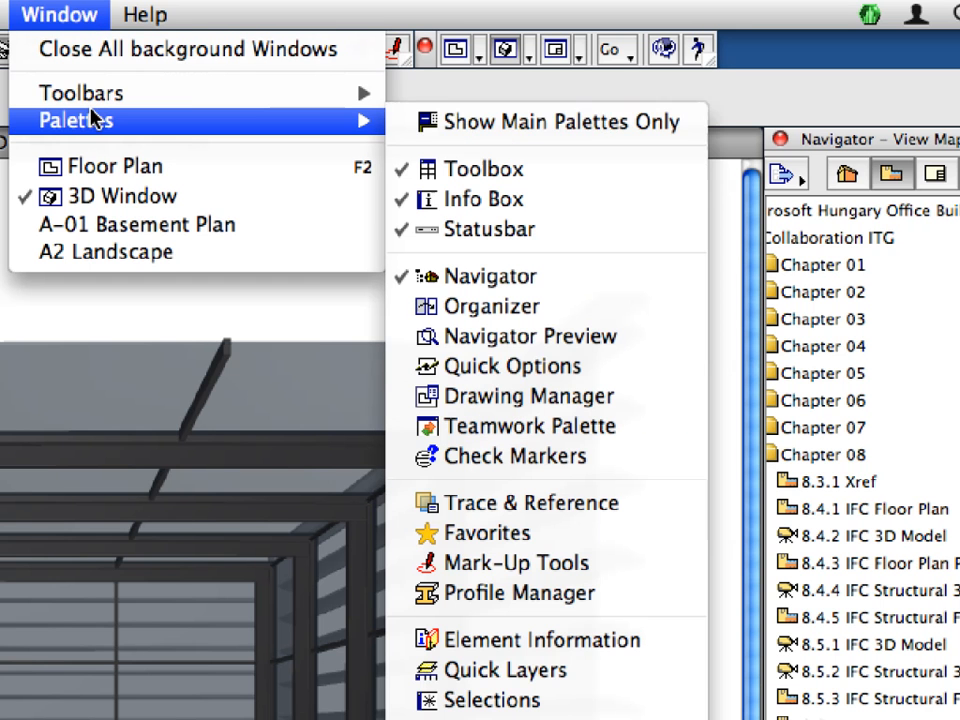
click(632, 670)
drag(154, 386, 64, 270)
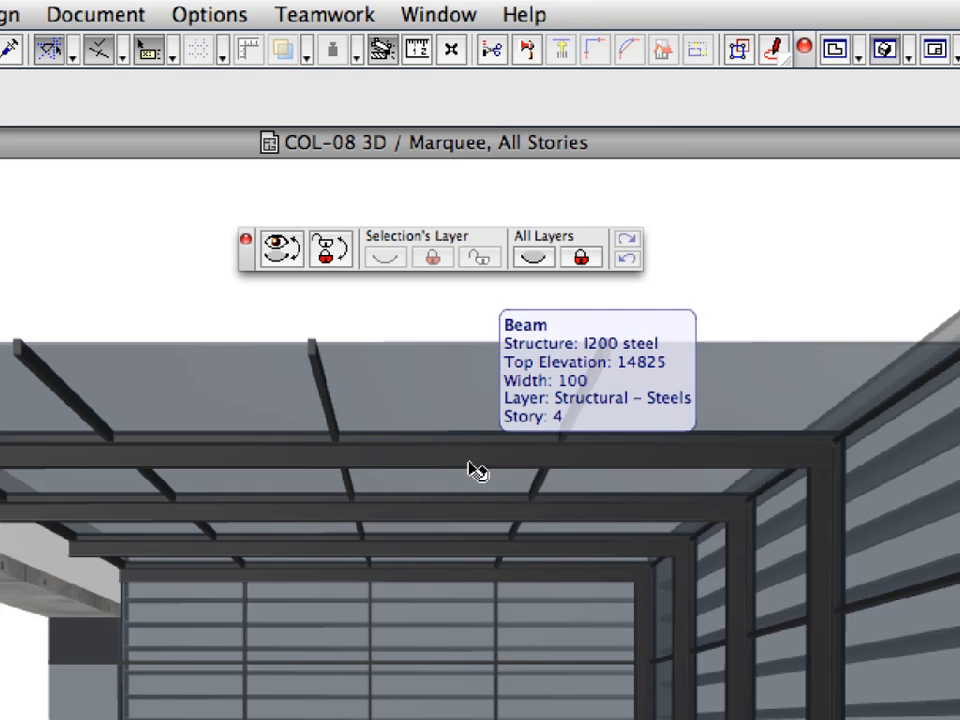
Select the front I200 steel roof beam and hide its Structural - Steels layer
click(918, 462)
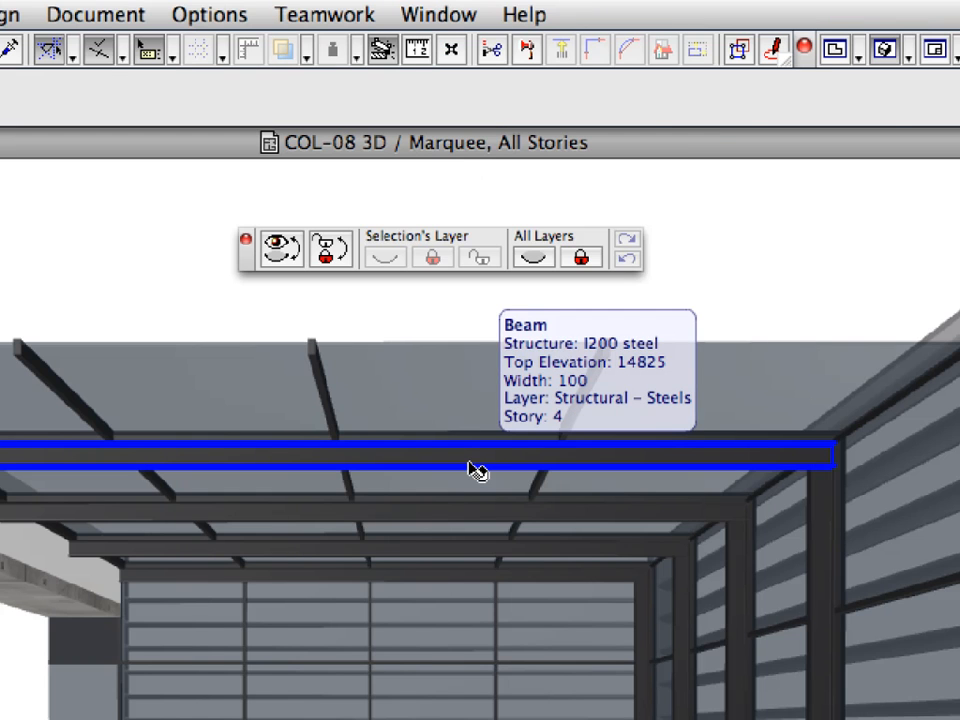
click(477, 470)
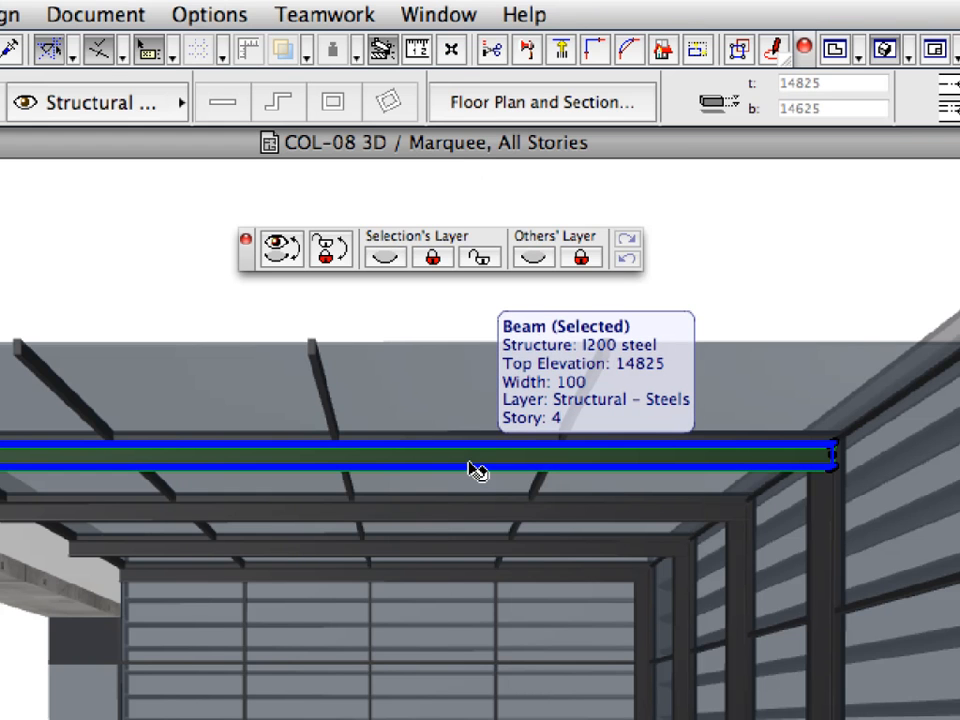
click(386, 259)
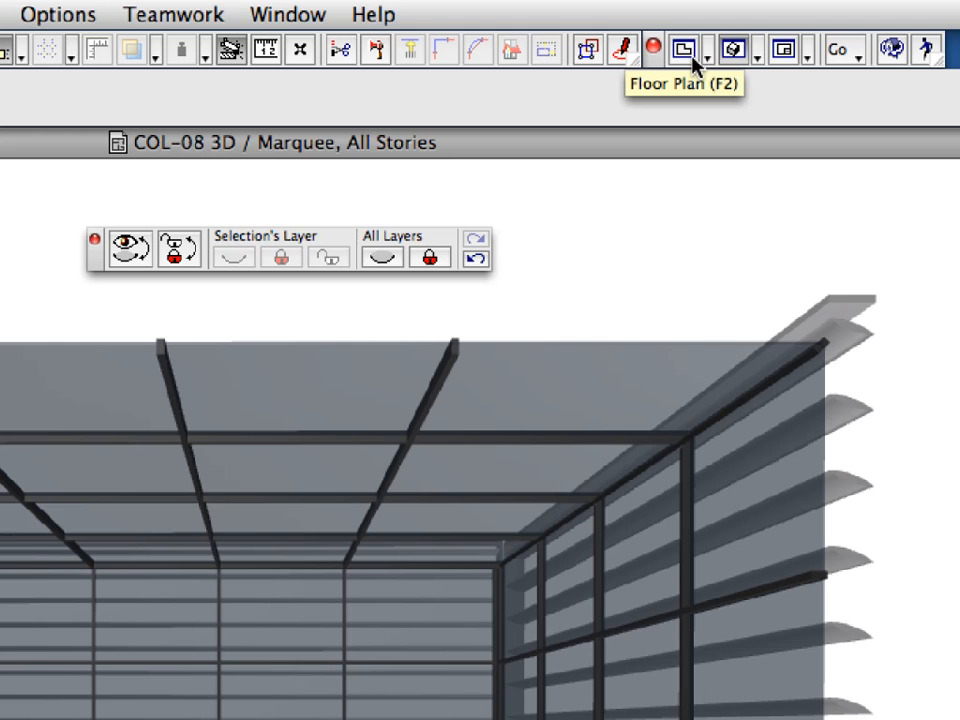
Return to the floor plan and merge the IFC file COL-08-06-01-Tekla Steel Structure.ifc from the Chapter 08 folder
click(690, 52)
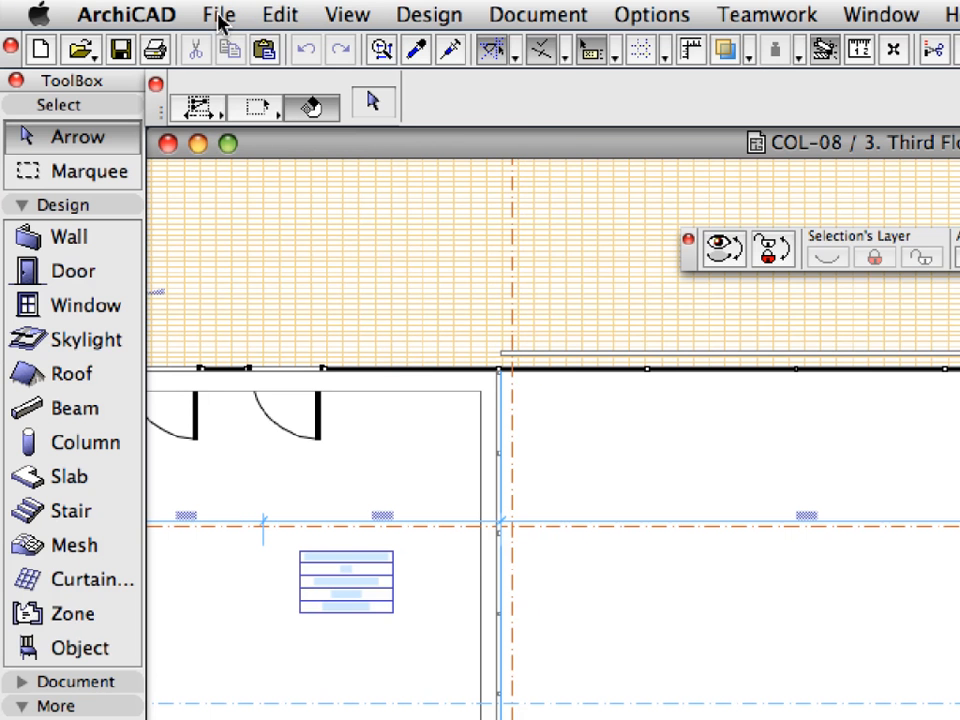
click(219, 15)
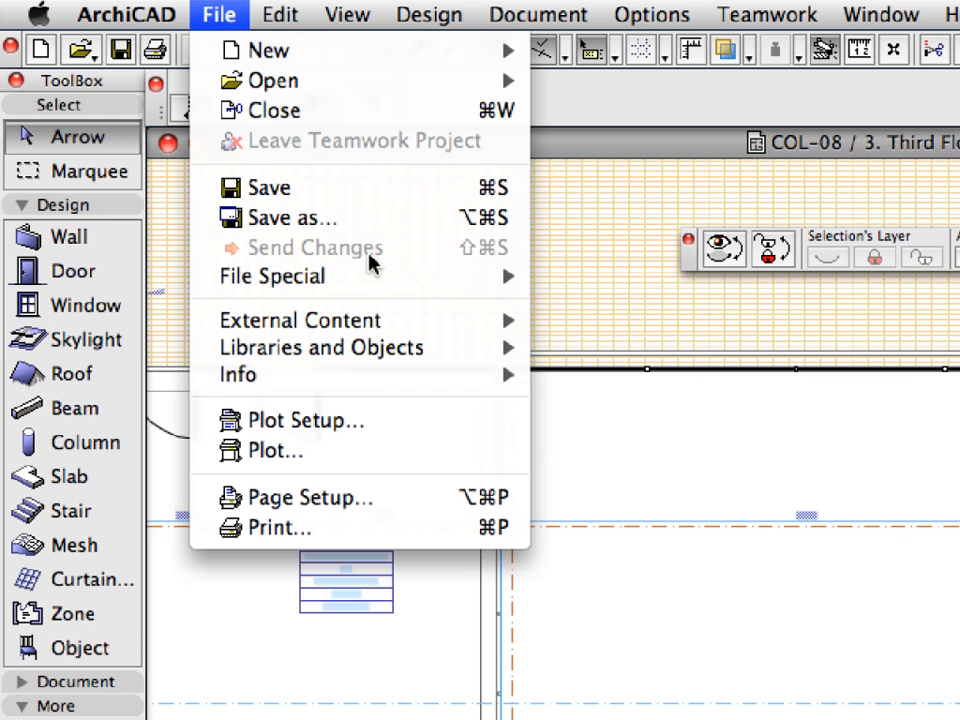
mouse_move(371, 274)
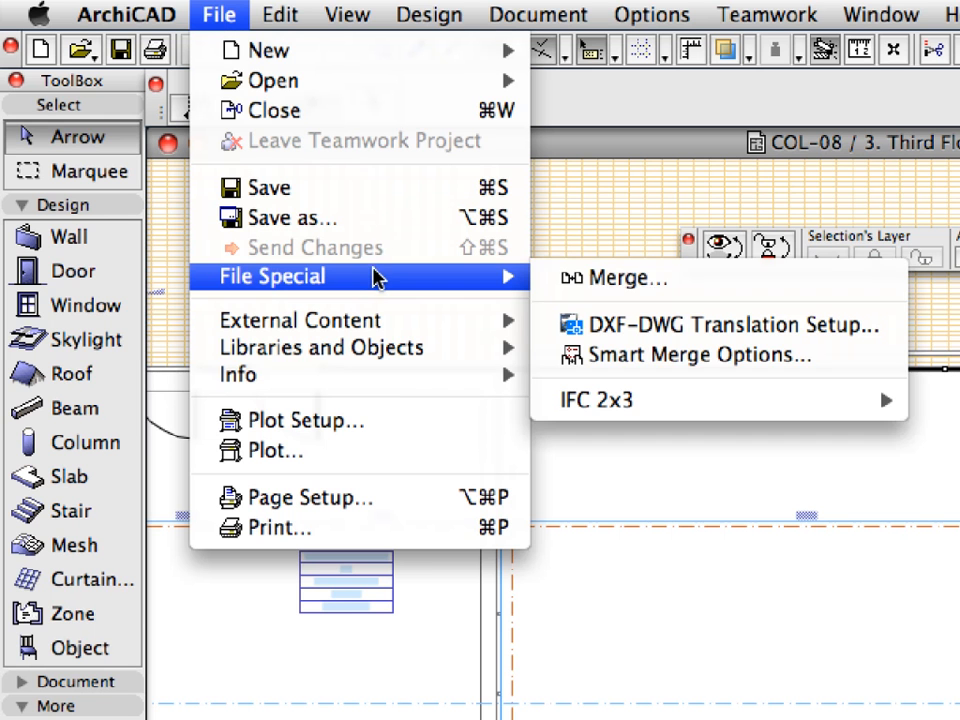
click(789, 281)
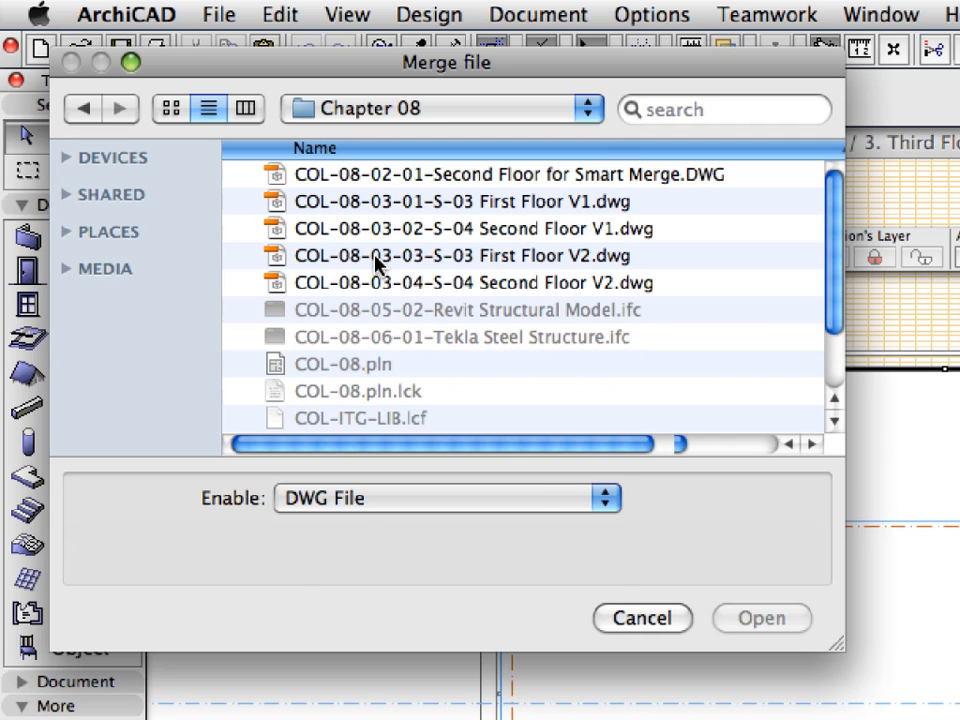
click(534, 496)
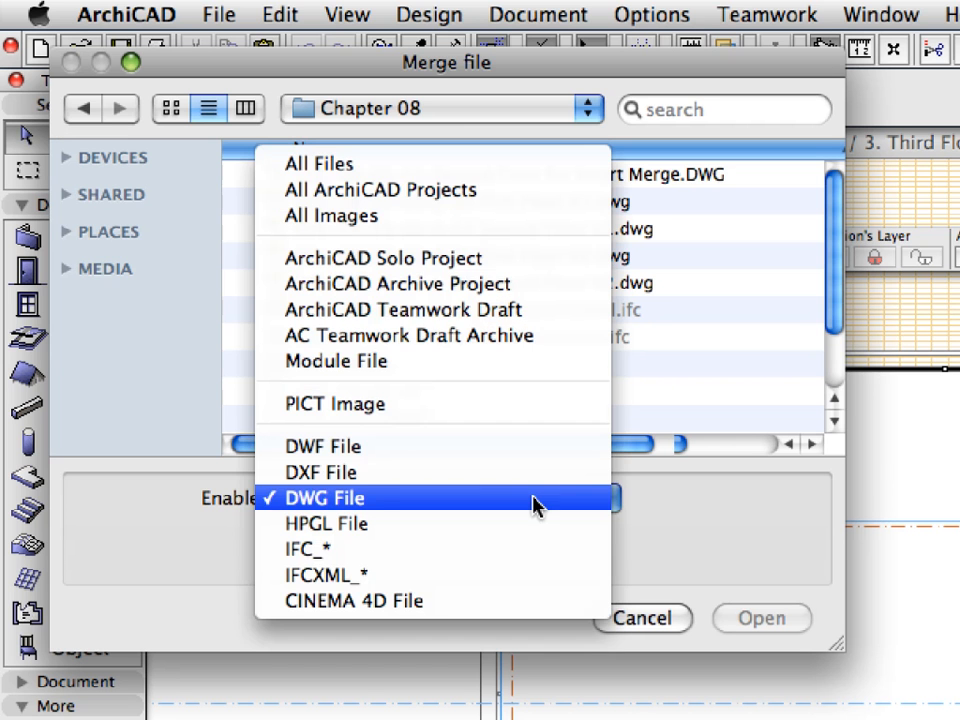
click(532, 557)
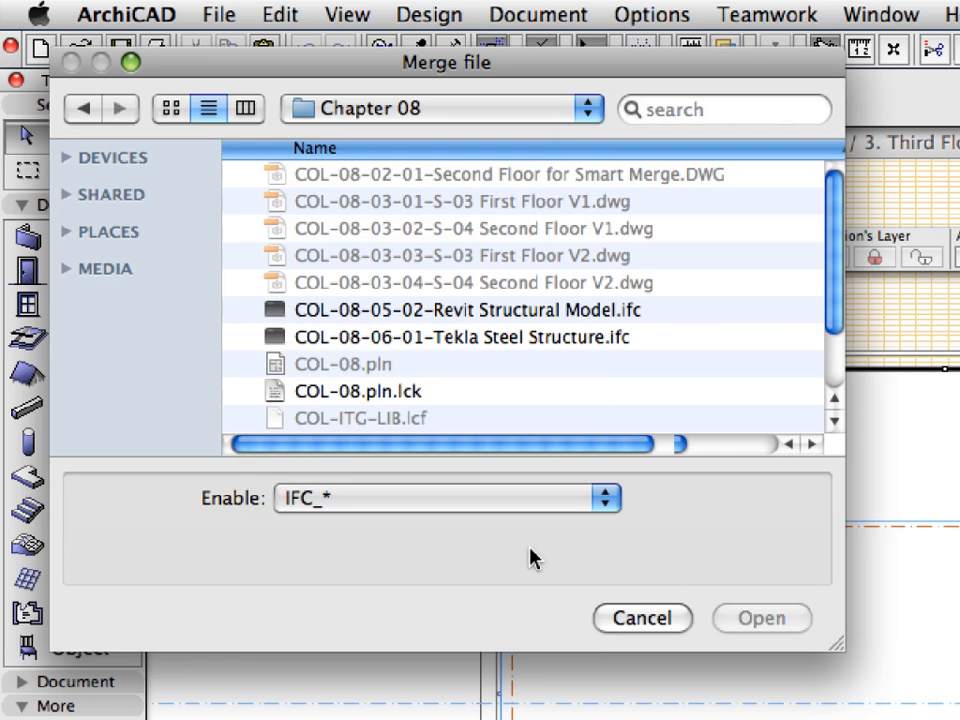
click(558, 338)
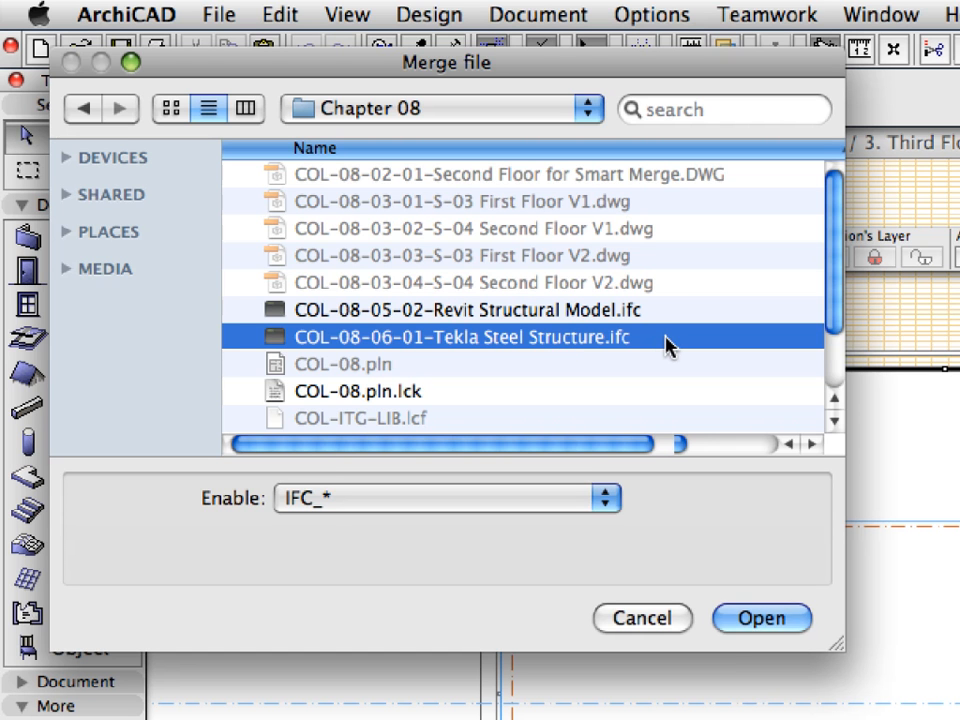
click(806, 624)
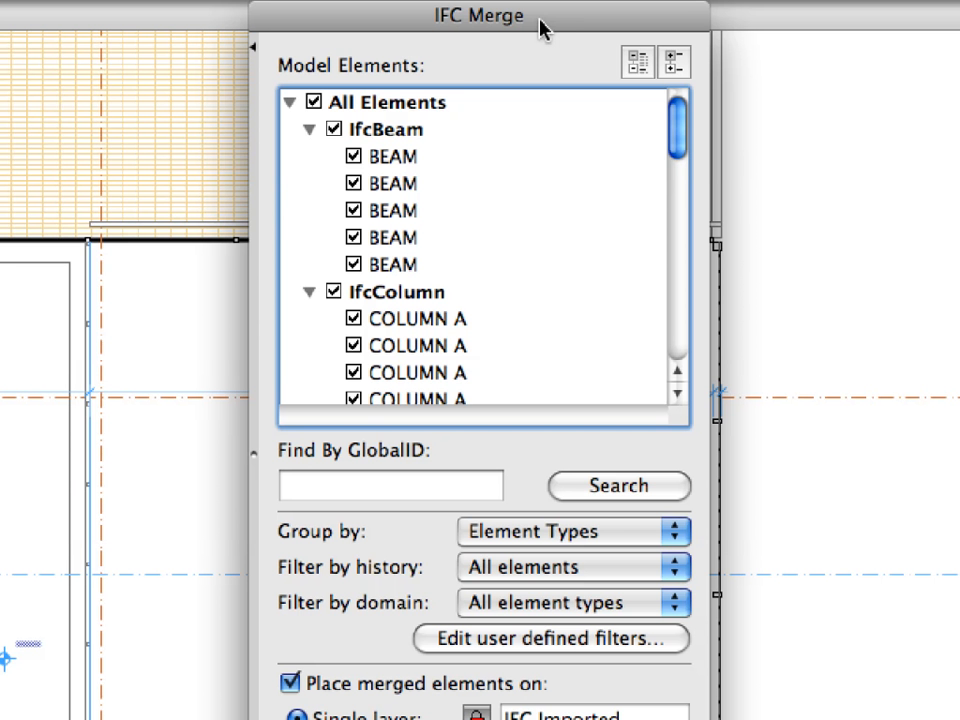
Collapse the IfcBeam, IfcColumn and IfcPlate groups in the IFC Merge element tree and review the element types
click(309, 131)
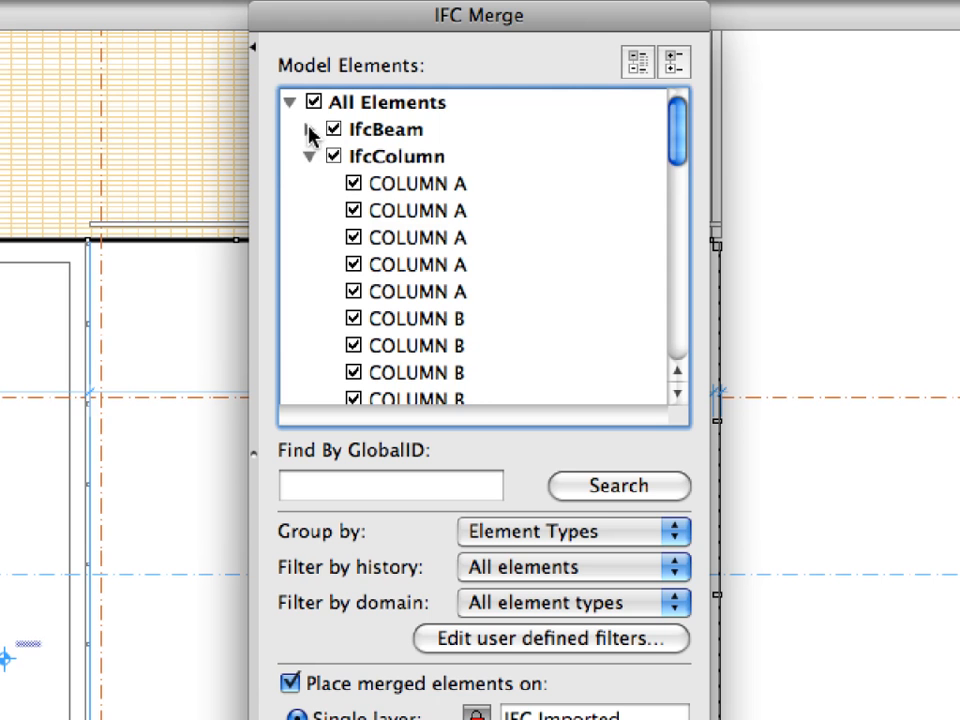
click(309, 157)
click(309, 184)
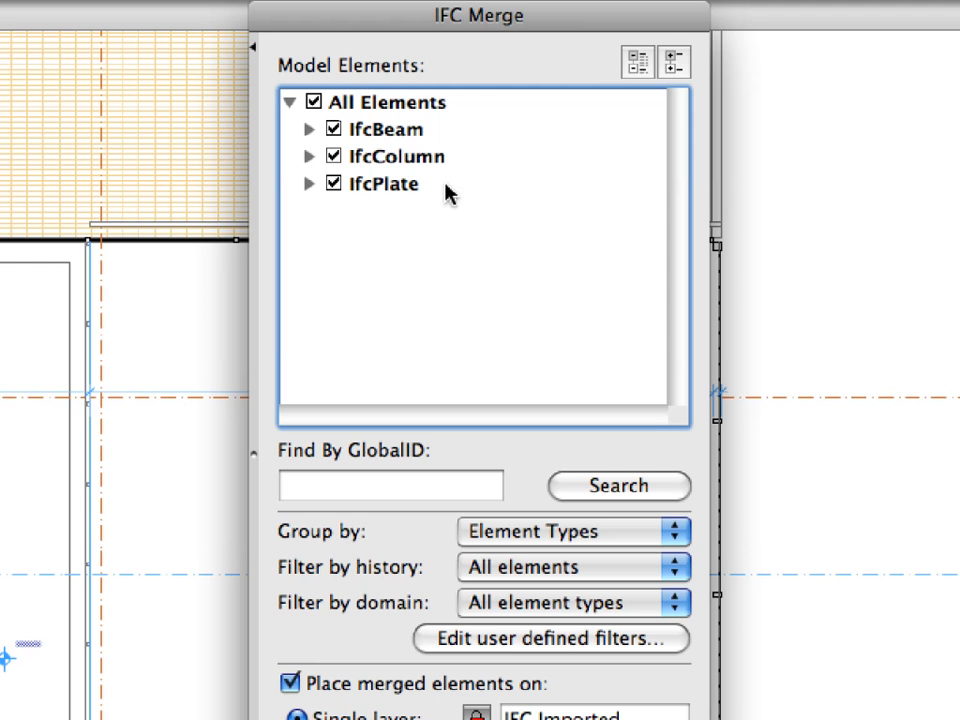
click(471, 137)
click(473, 159)
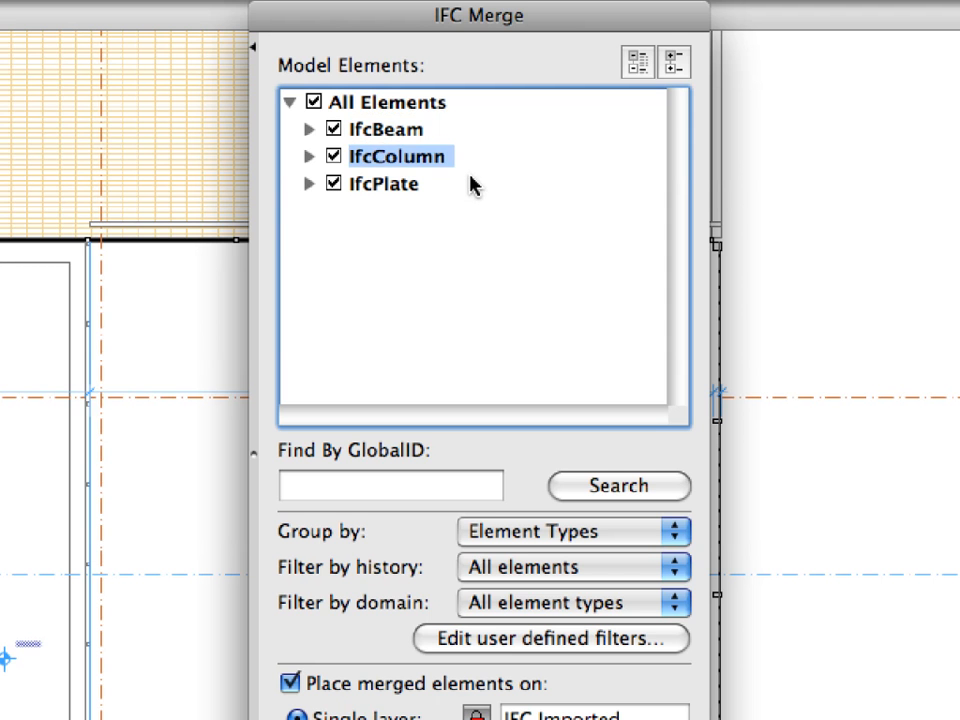
click(472, 190)
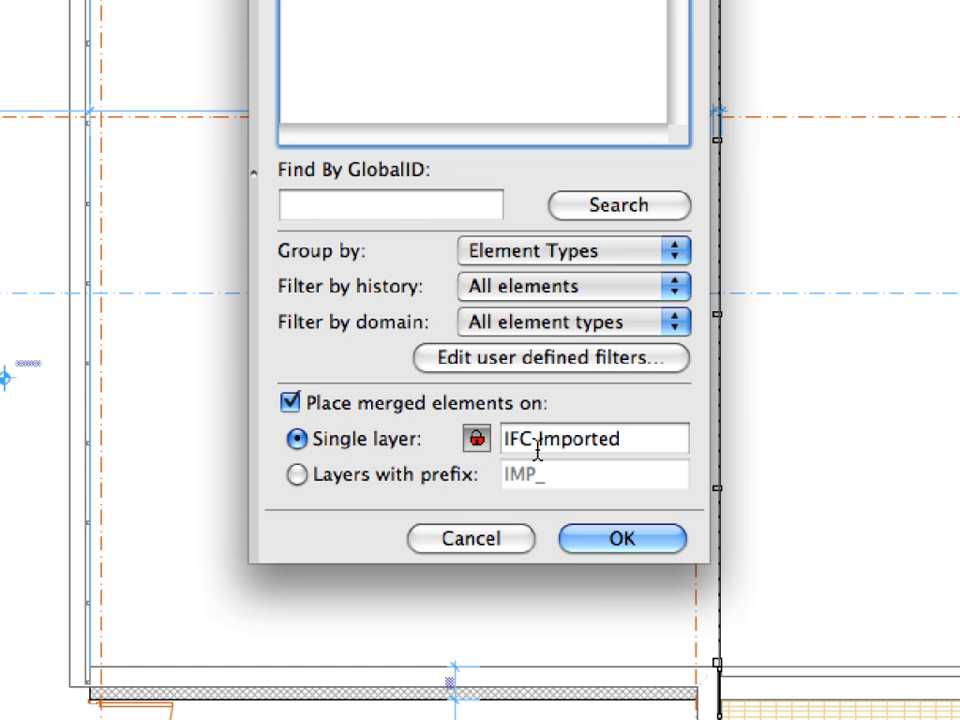
Place the merged elements on a single unlocked layer named IFC TEKLA MODEL and run the merge
drag(538, 439, 690, 441)
text(TEKLA MODEL)
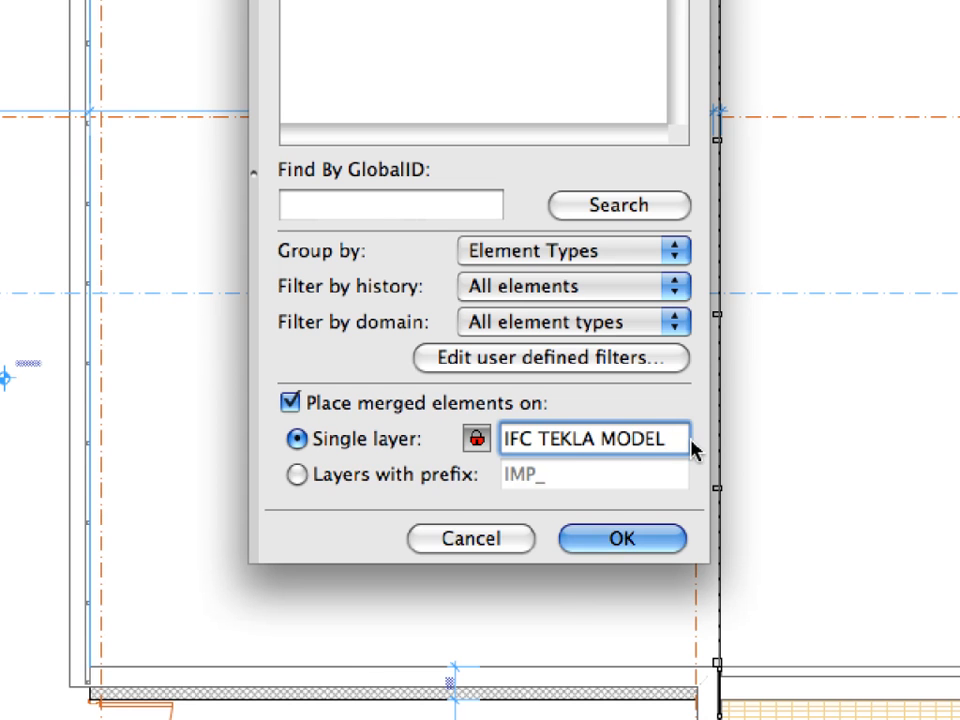
click(474, 440)
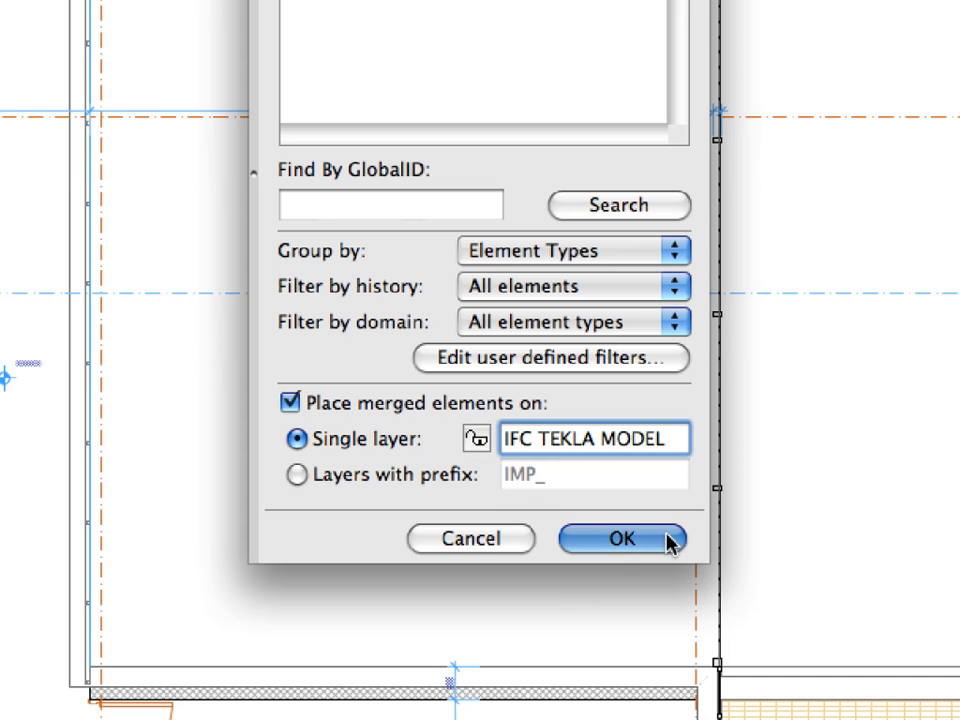
click(622, 539)
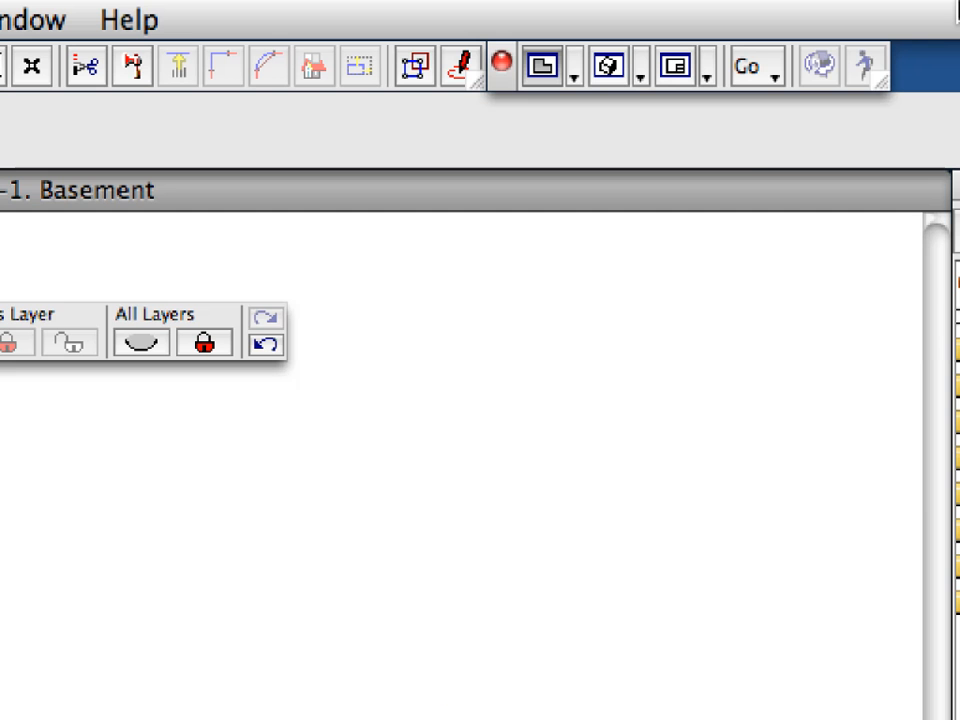
Examine the merged steel beams, columns and connection plates closely in the 3D window
click(610, 66)
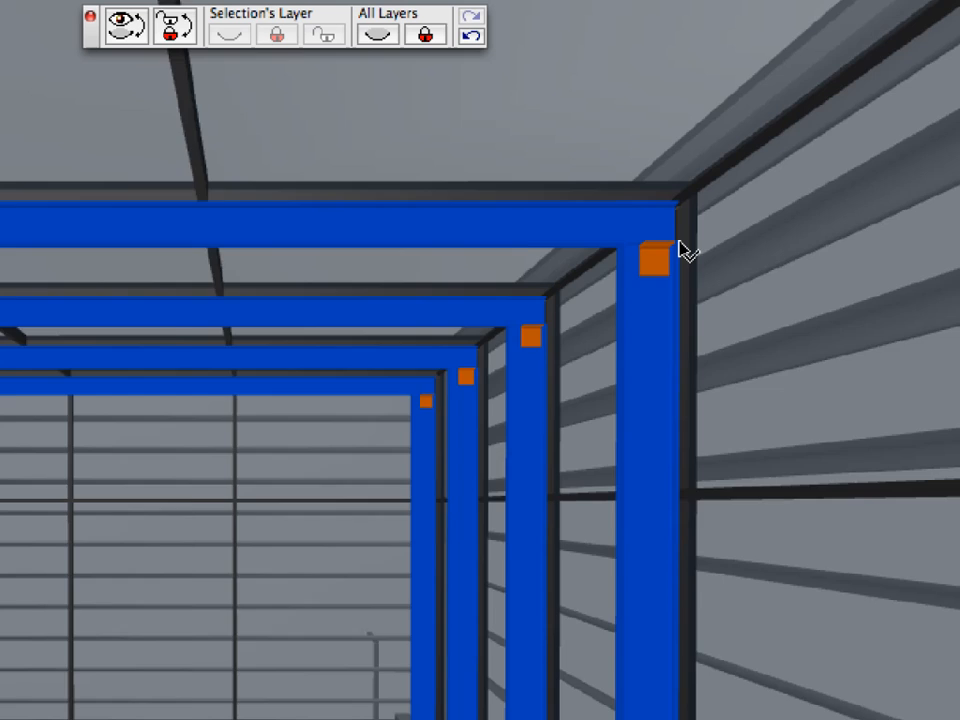
scroll(666, 249, up, 5)
scroll(680, 251, up, 2)
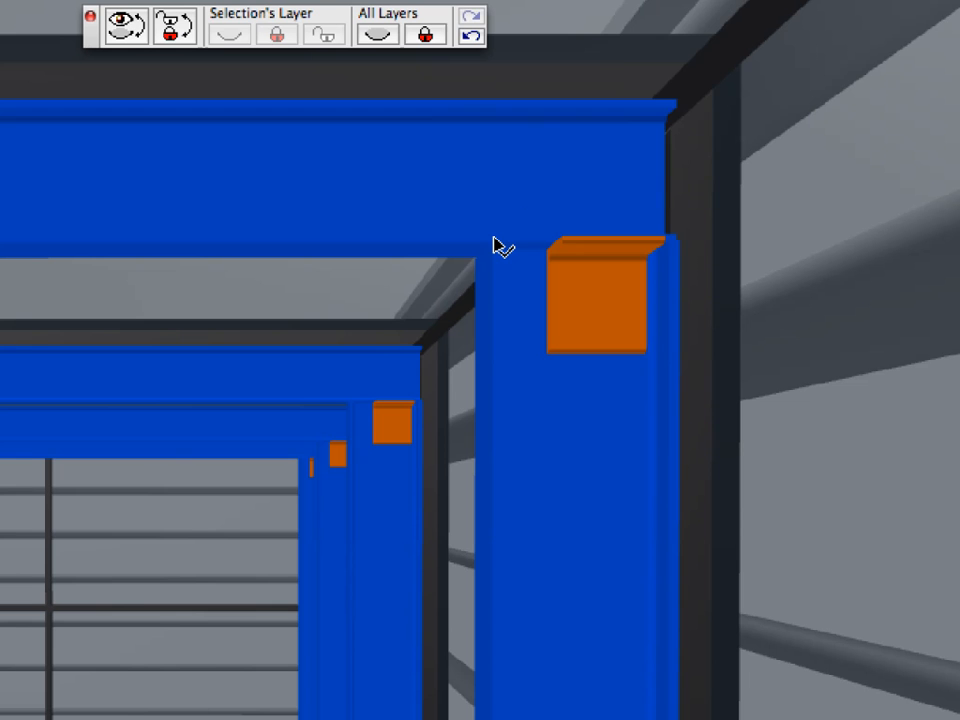
Isolate the merged steel structure by selecting one of its columns and hiding all layers other than IFC TEKLA MODEL
mouse_move(495, 244)
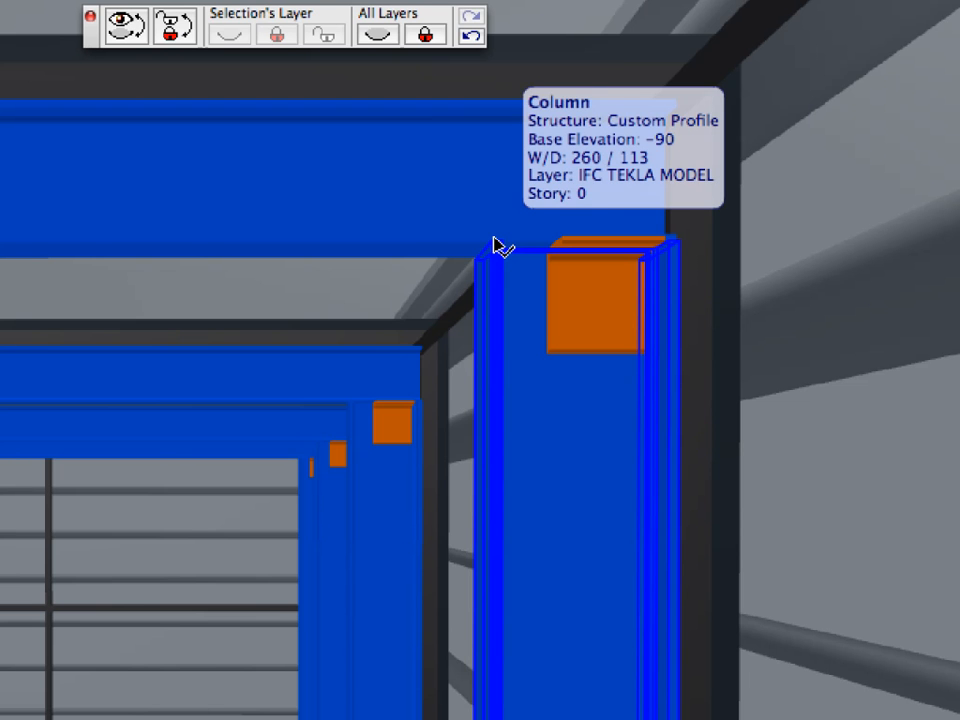
click(495, 244)
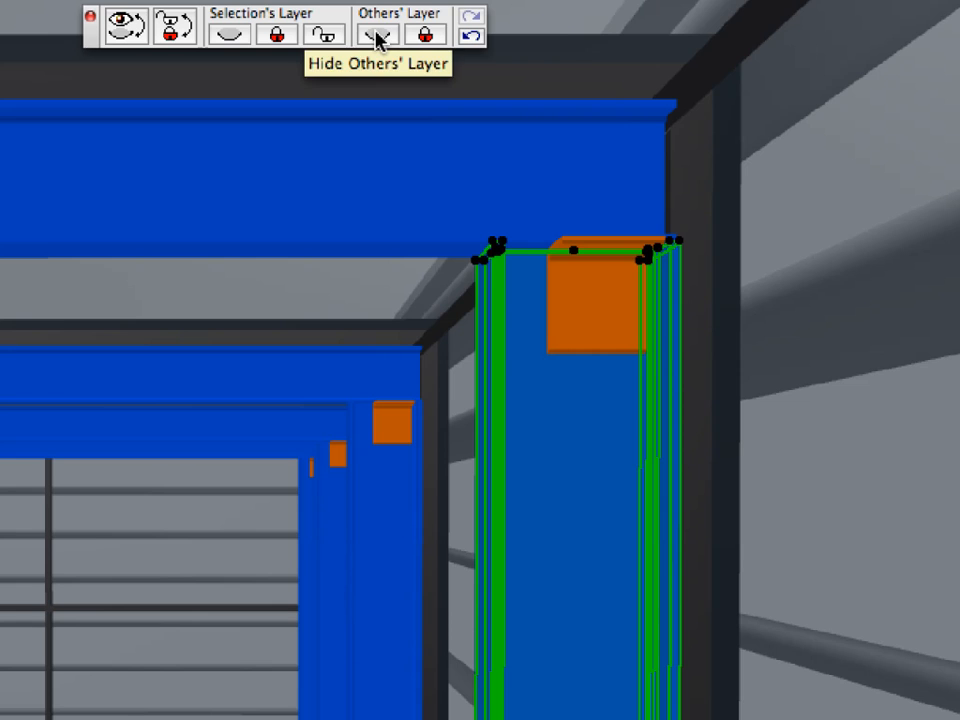
click(377, 36)
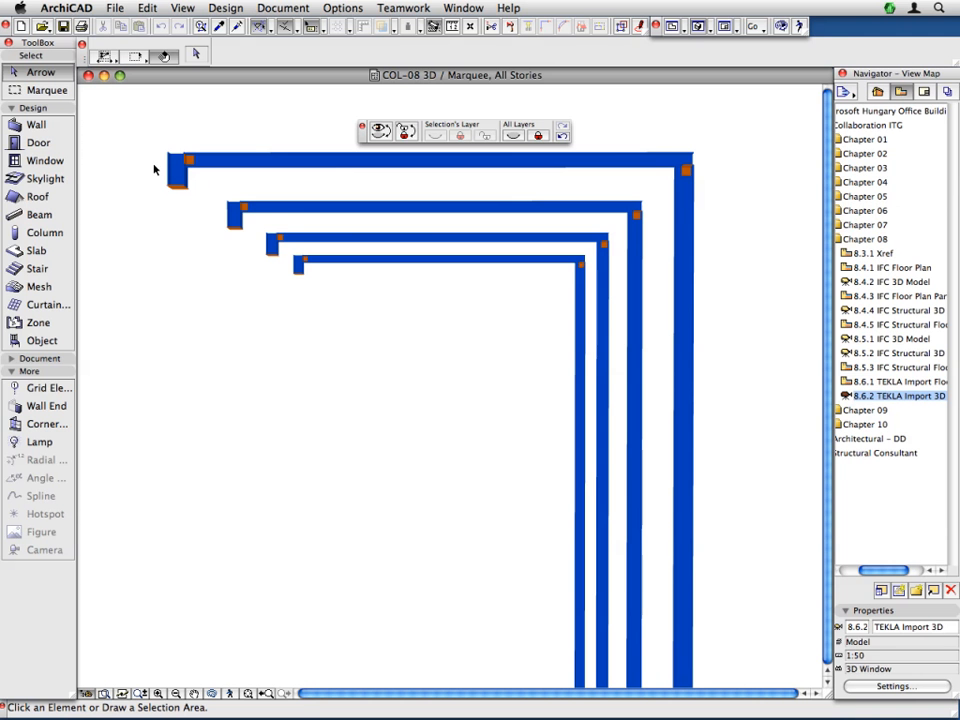
Select the column, the beam and the orange connection plate at one frame corner in turn to check each one's element type
scroll(154, 167, up, 5)
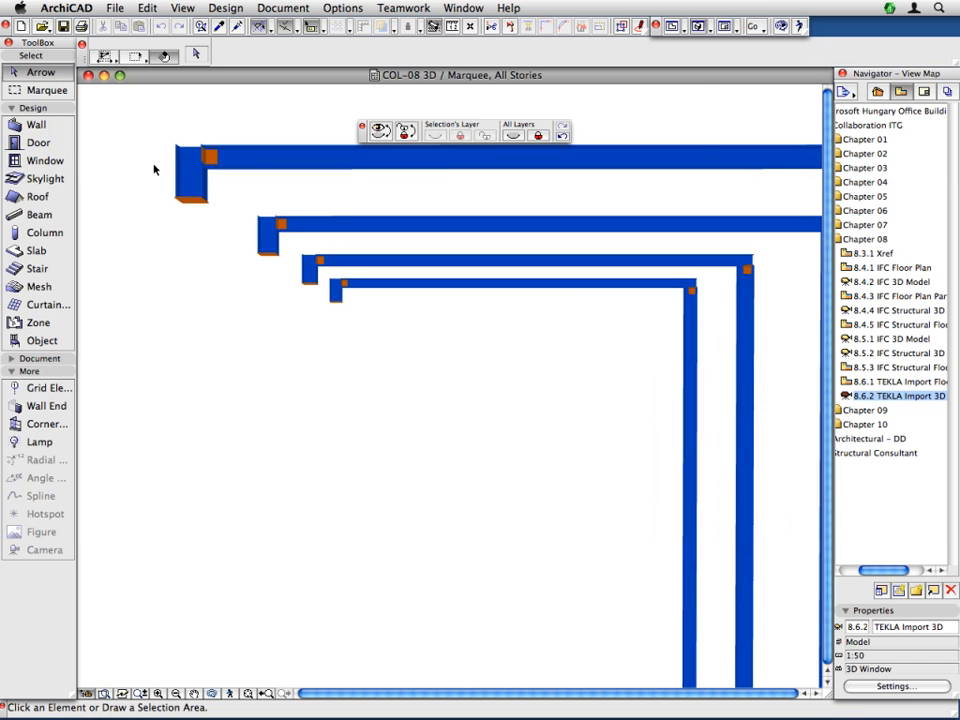
scroll(175, 130, up, 5)
shift+middle_drag(535, 262, 420, 318)
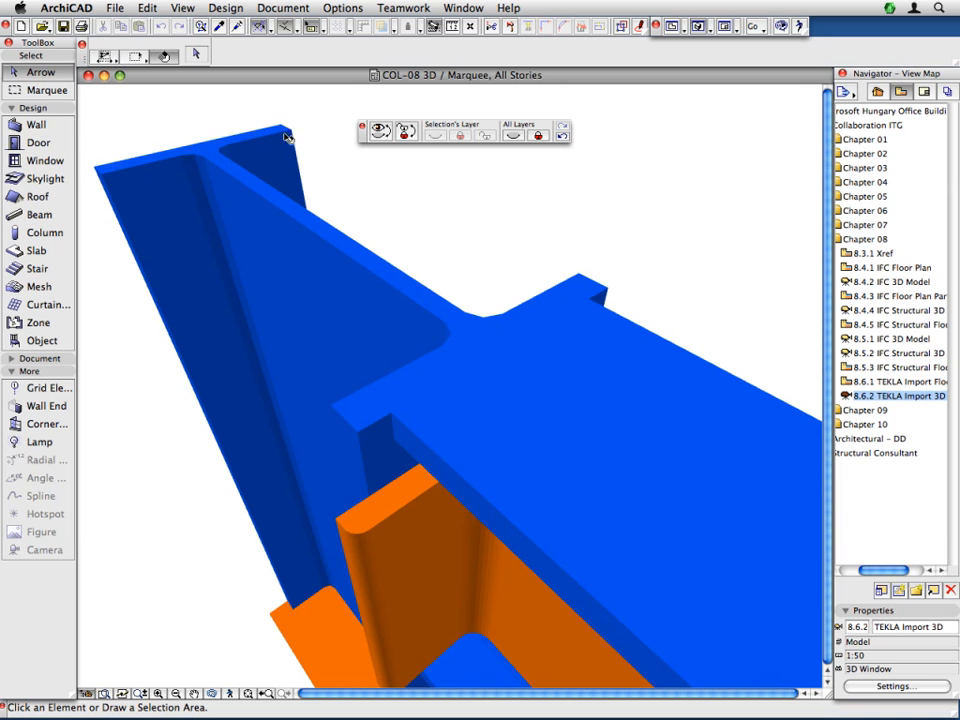
mouse_move(288, 136)
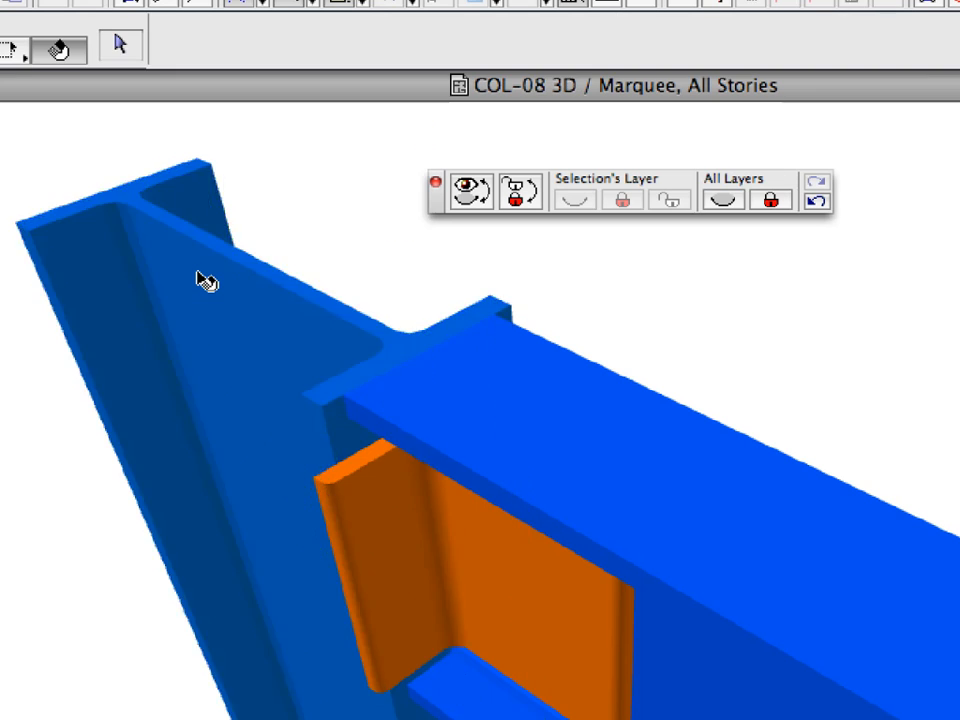
click(288, 136)
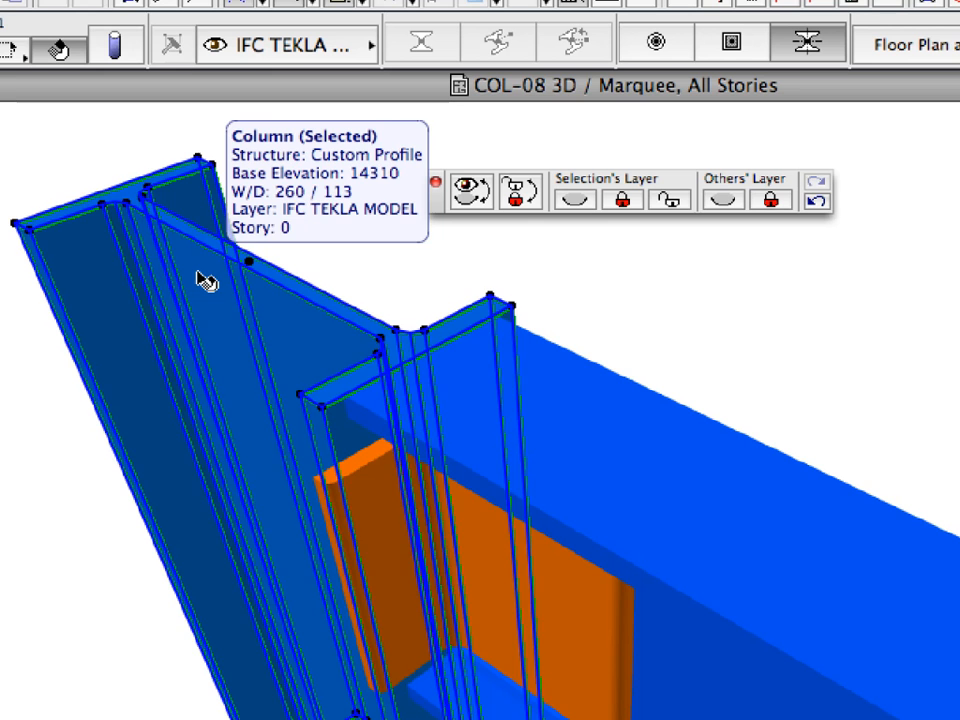
click(553, 401)
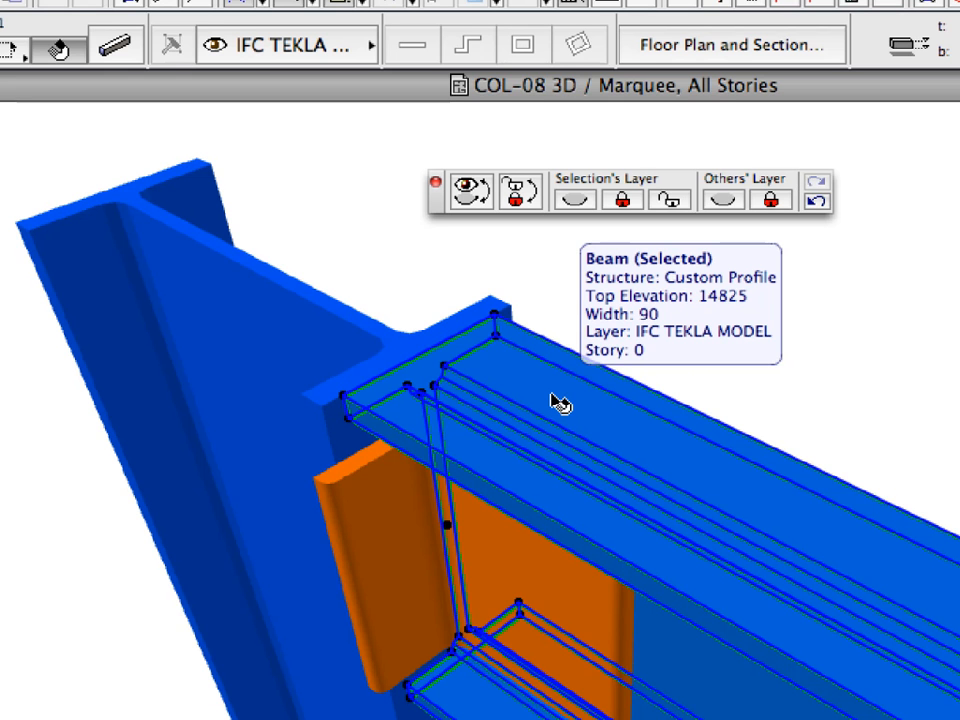
click(380, 500)
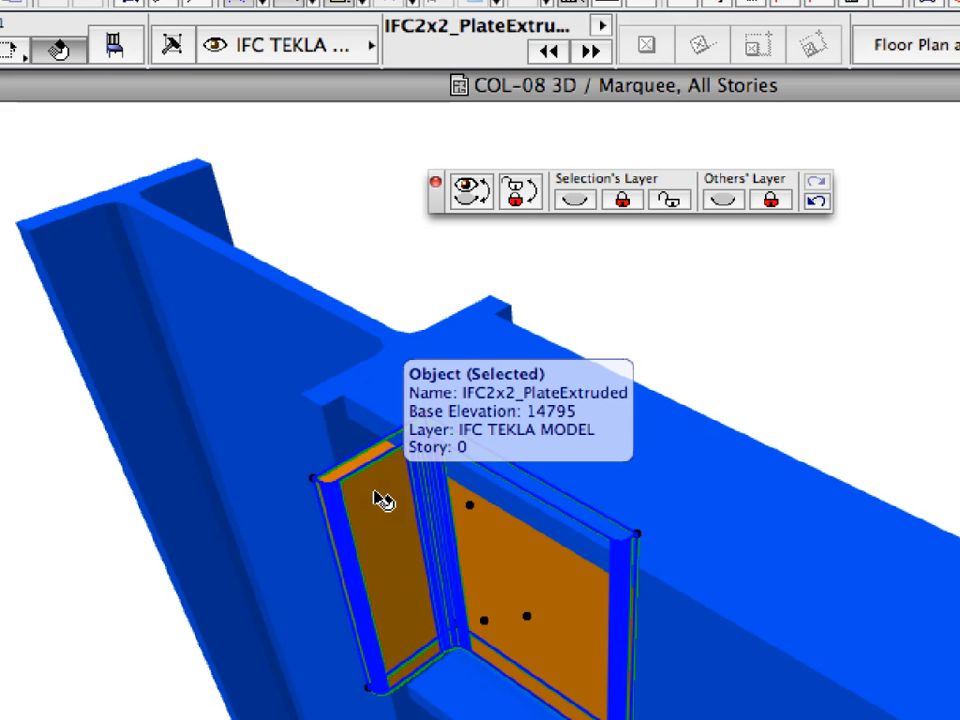